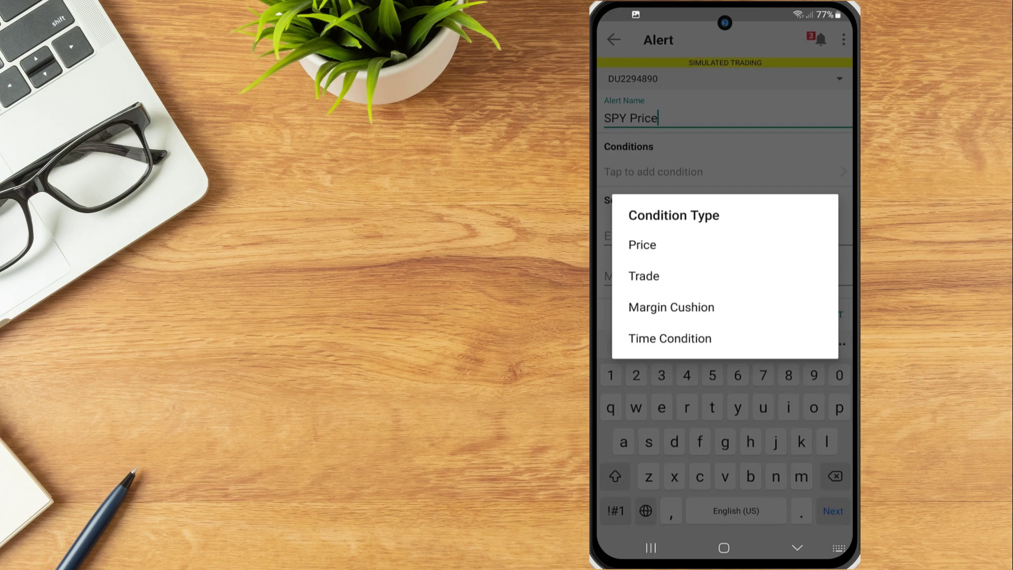
# Step: Add a Price condition for SPY ARCA stock at or below 425 and save it
pyautogui.click(641, 245)
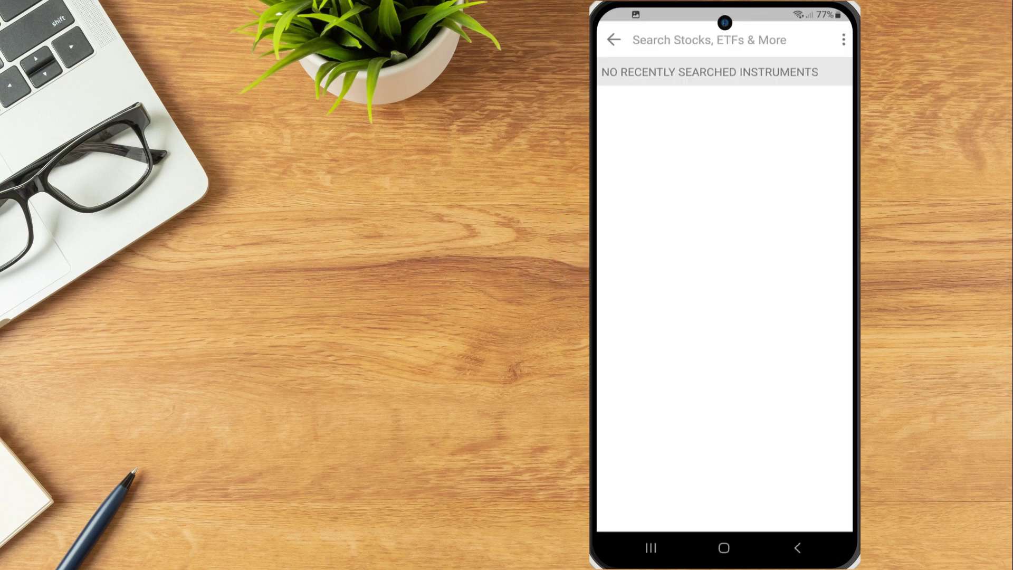
pyautogui.write('spy')
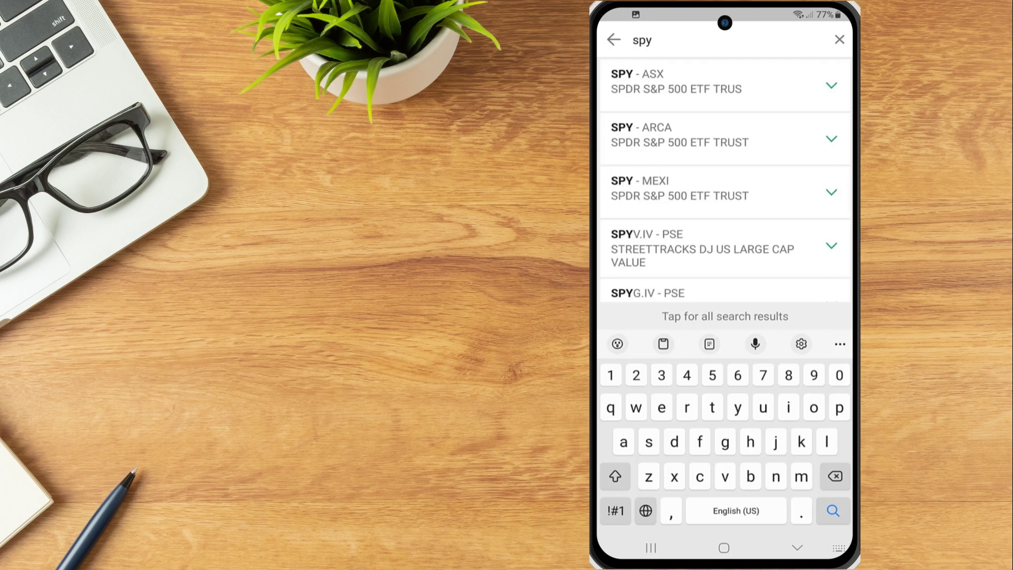
pyautogui.click(680, 135)
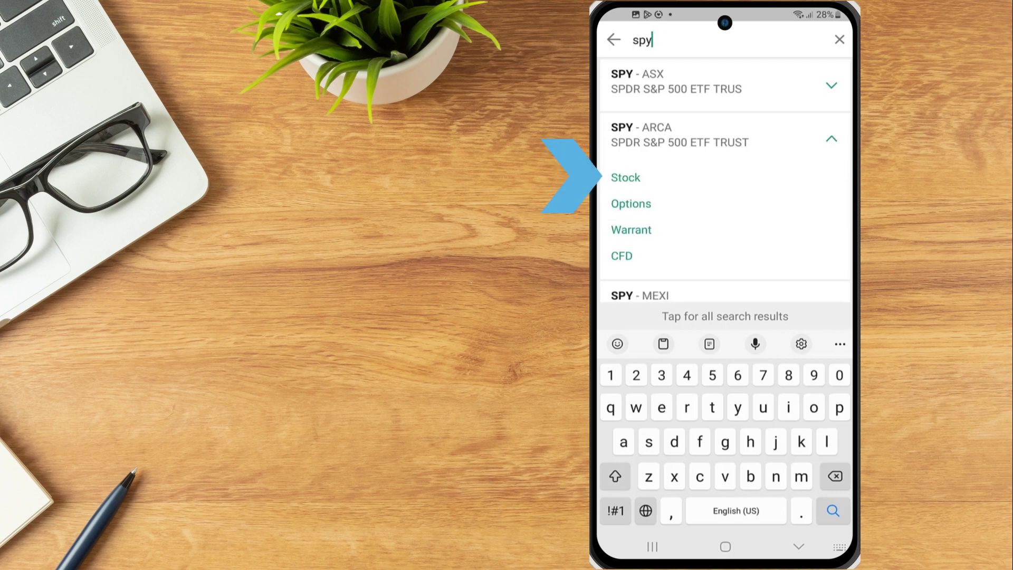
pyautogui.click(623, 174)
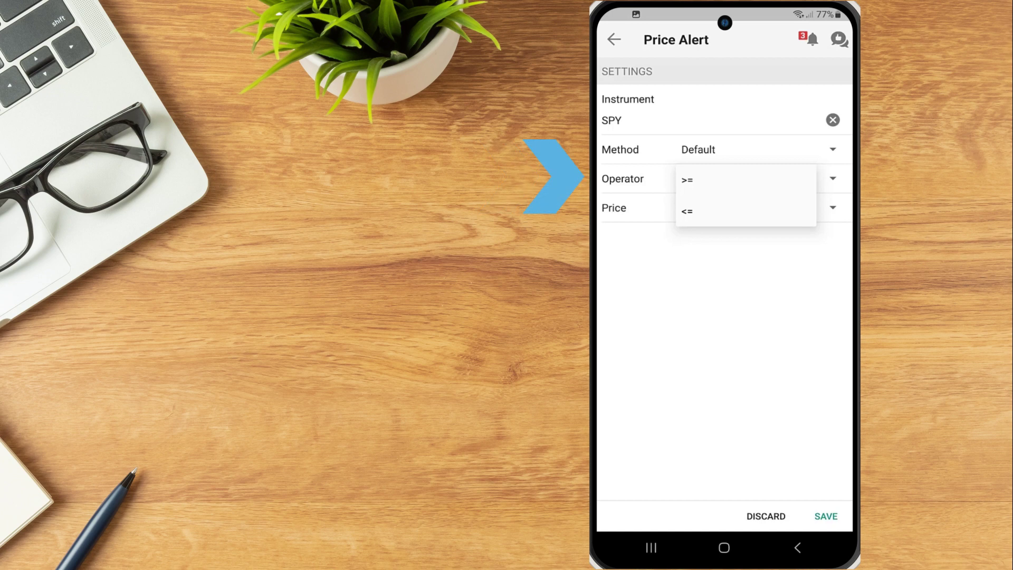
pyautogui.click(687, 211)
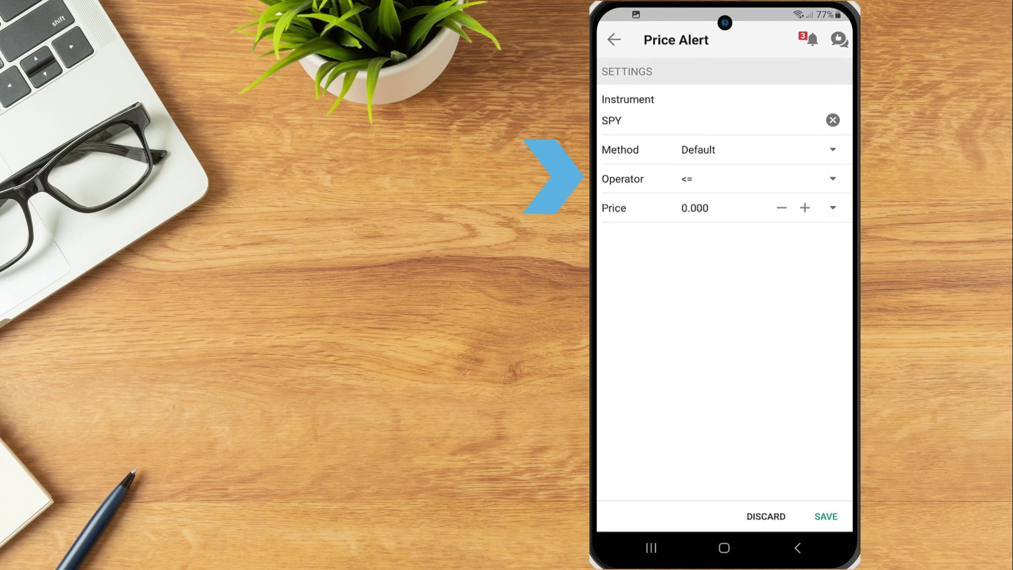
pyautogui.click(696, 208)
pyautogui.write('425')
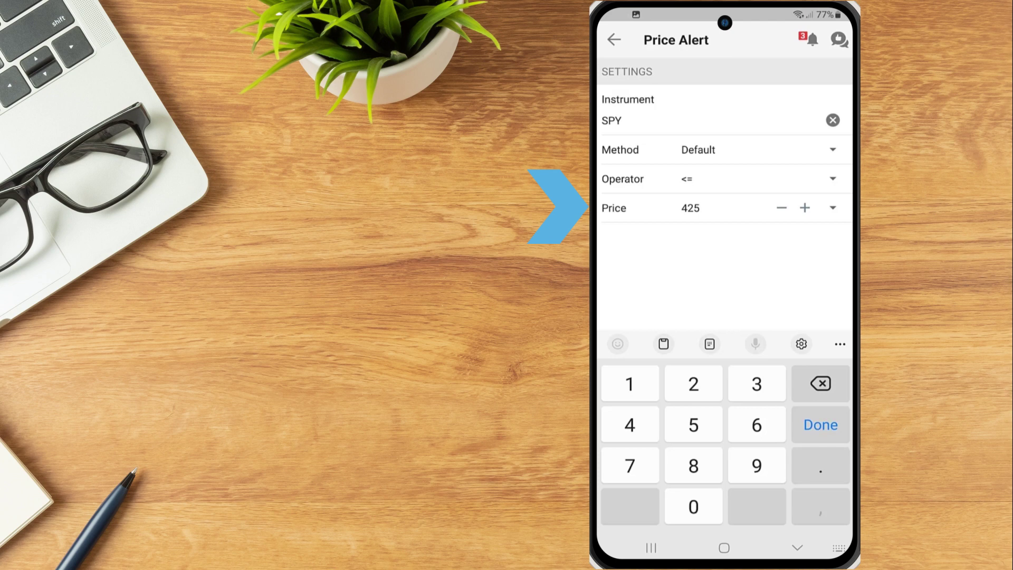
pyautogui.press('Return')
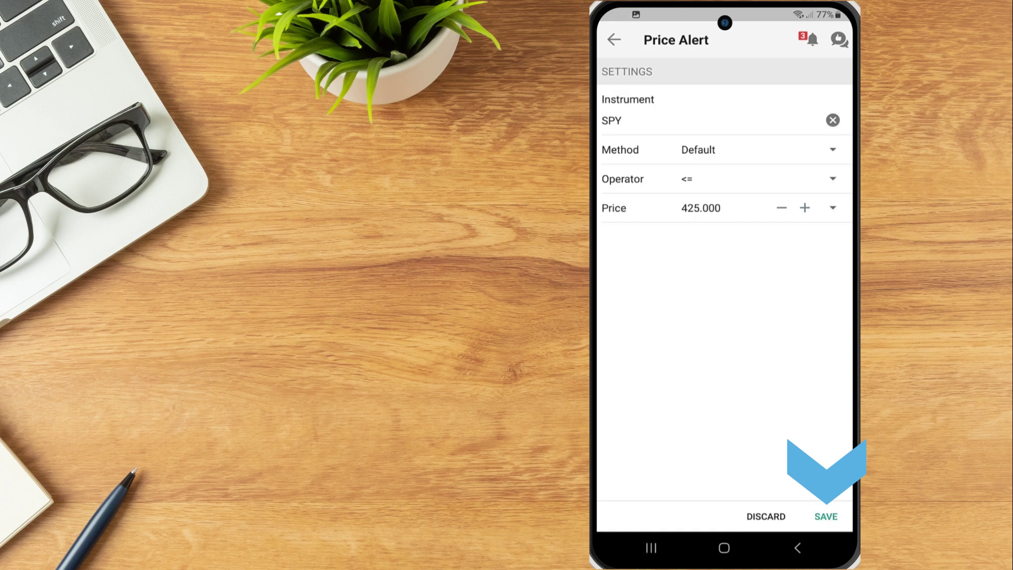
pyautogui.click(825, 516)
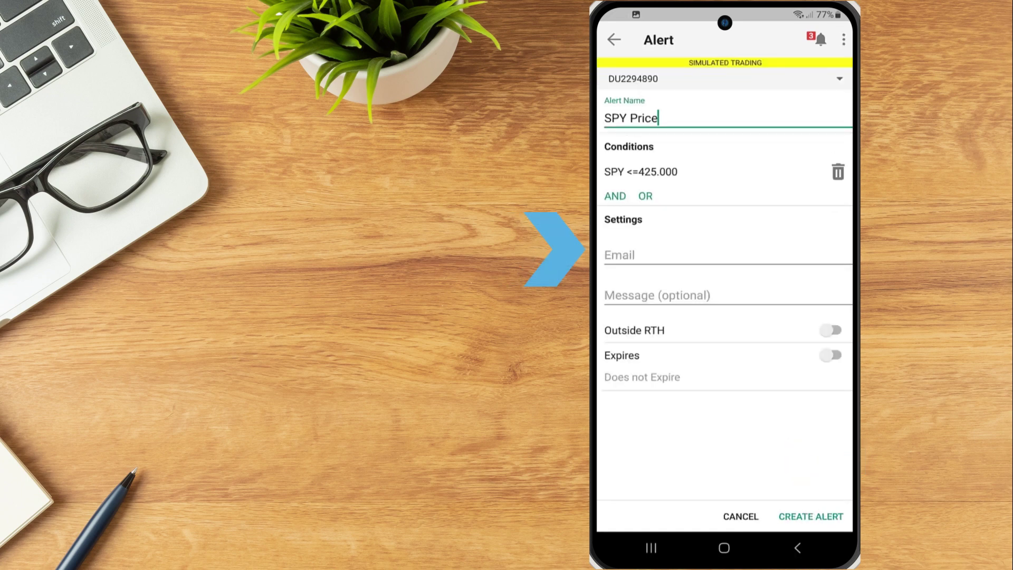
pyautogui.write('email@email.com')
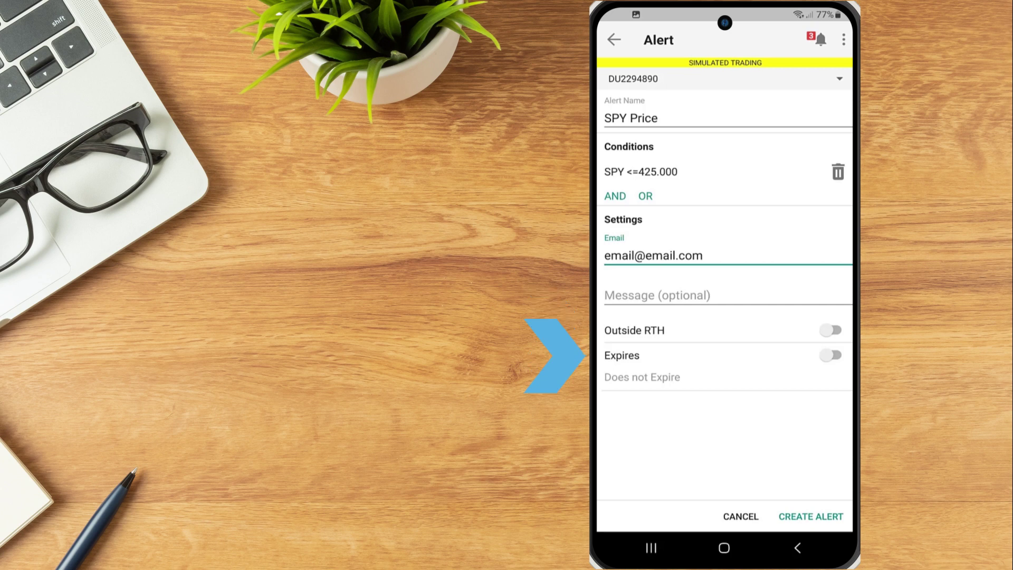
# Step: Leave the SPY Price alert without an expiry and create it
pyautogui.click(833, 355)
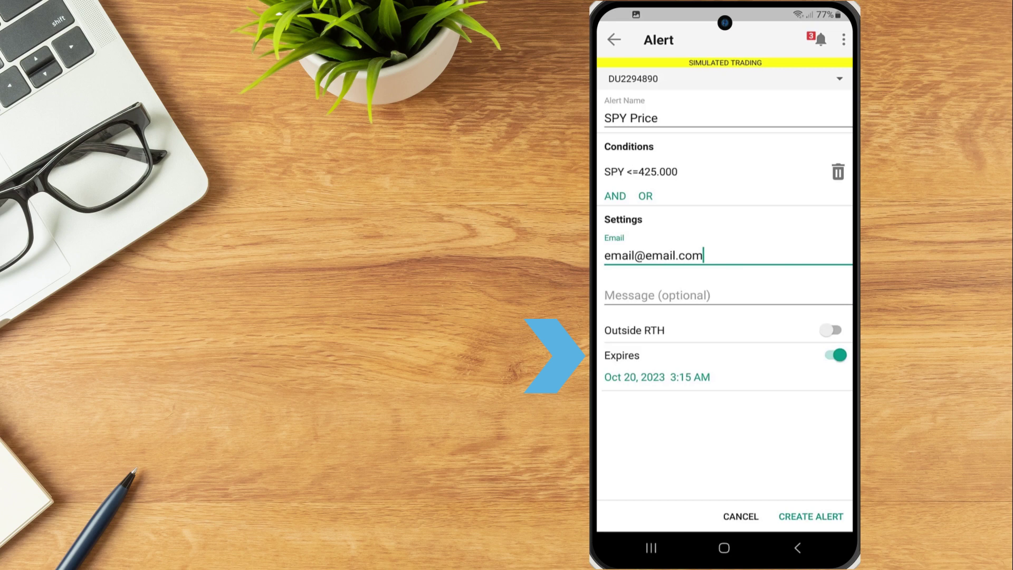
pyautogui.click(833, 355)
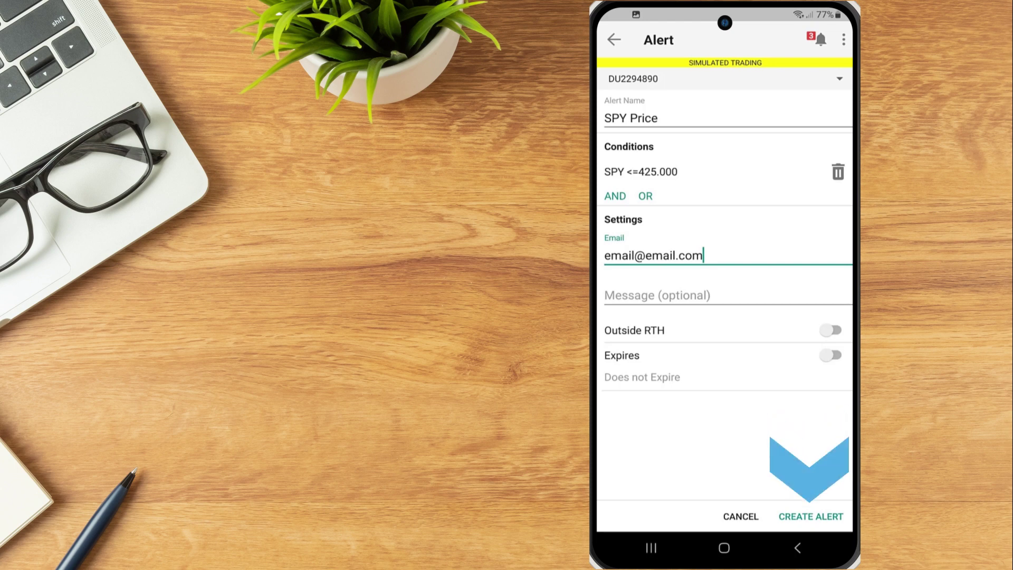
pyautogui.click(811, 516)
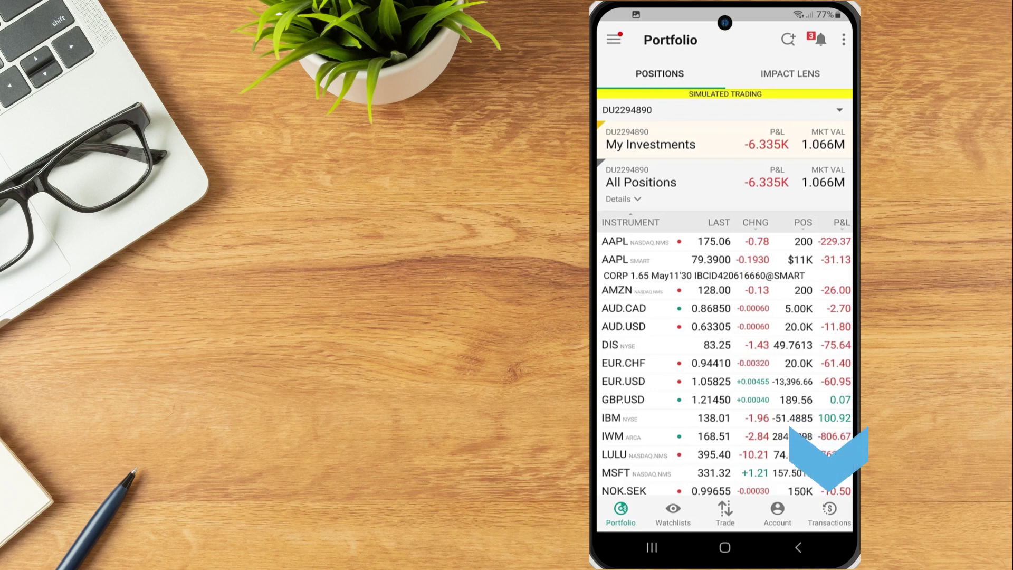
# Step: Open Transactions to view the working AAPL 100-share buy limit at 165.00
pyautogui.click(828, 513)
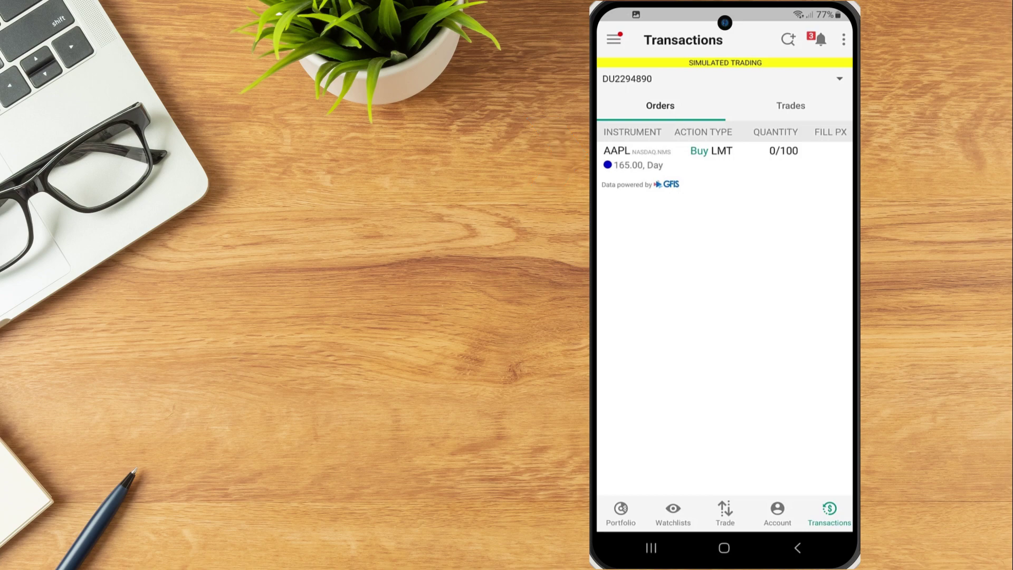
# Step: Open the AAPL buy order and raise its quantity to 200
pyautogui.click(673, 157)
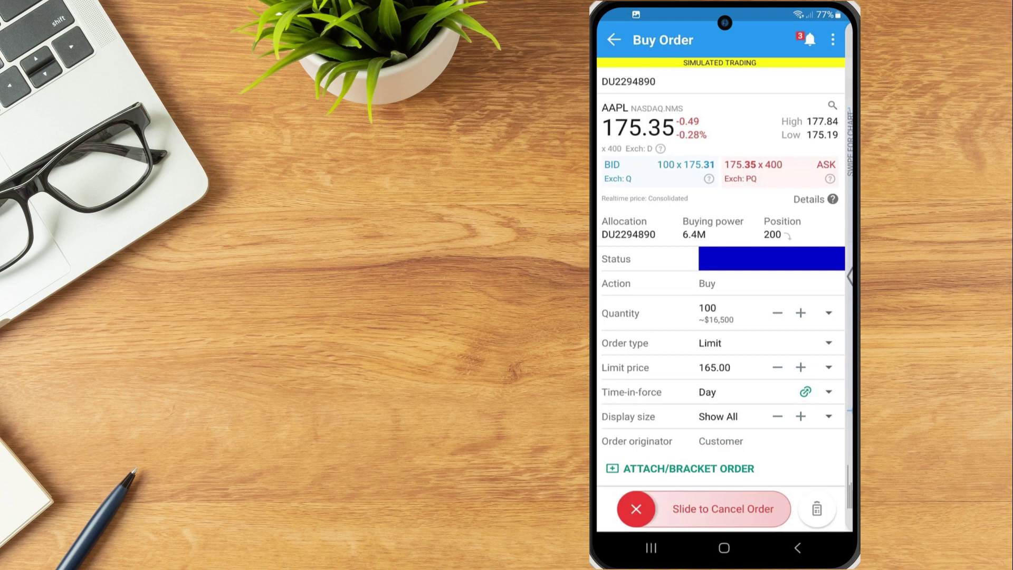
pyautogui.click(800, 313)
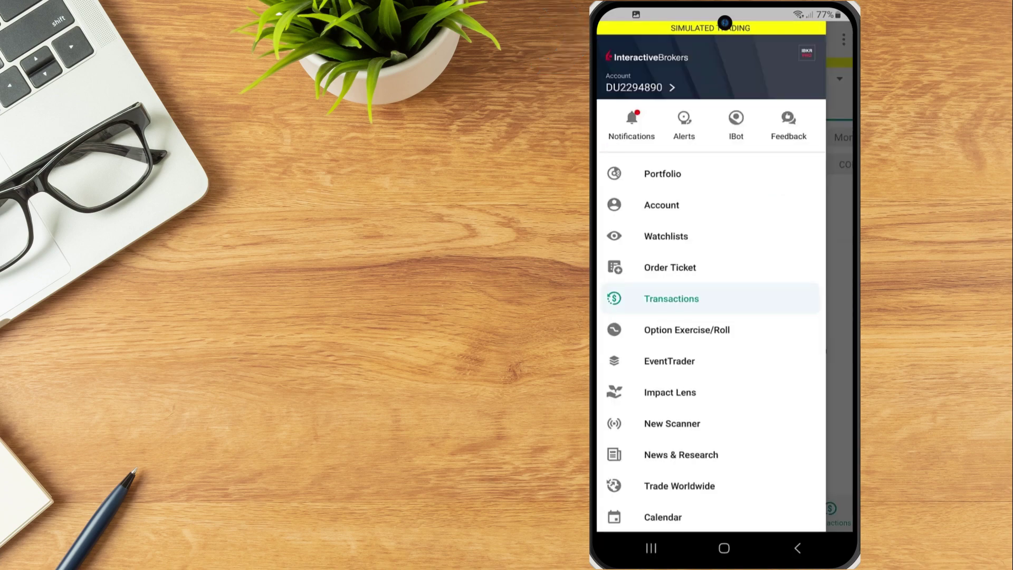
pyautogui.scroll(-5, 710, 316)
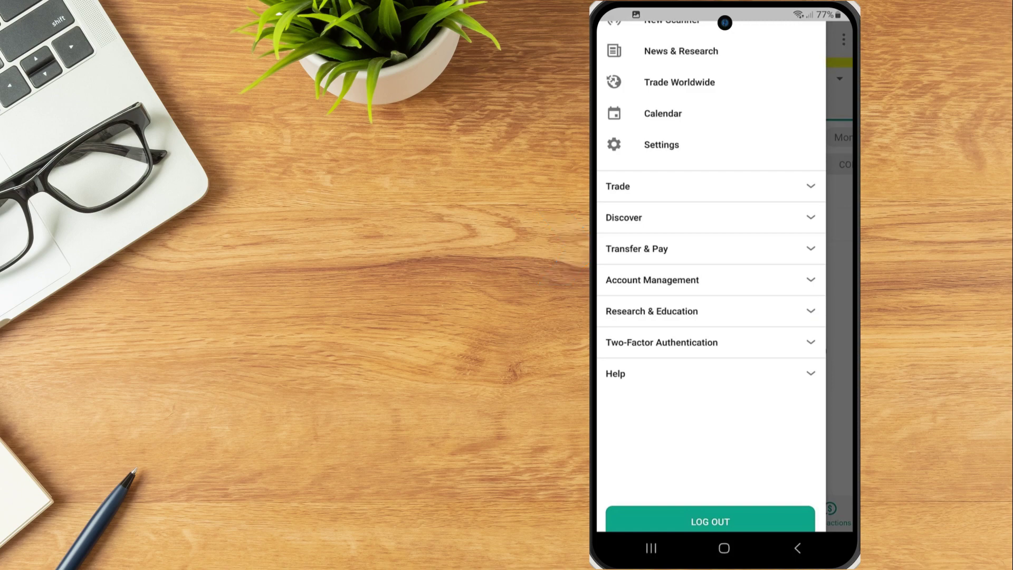
# Step: Open Deposit Check from the Transfer & Pay section of the side menu
pyautogui.click(638, 249)
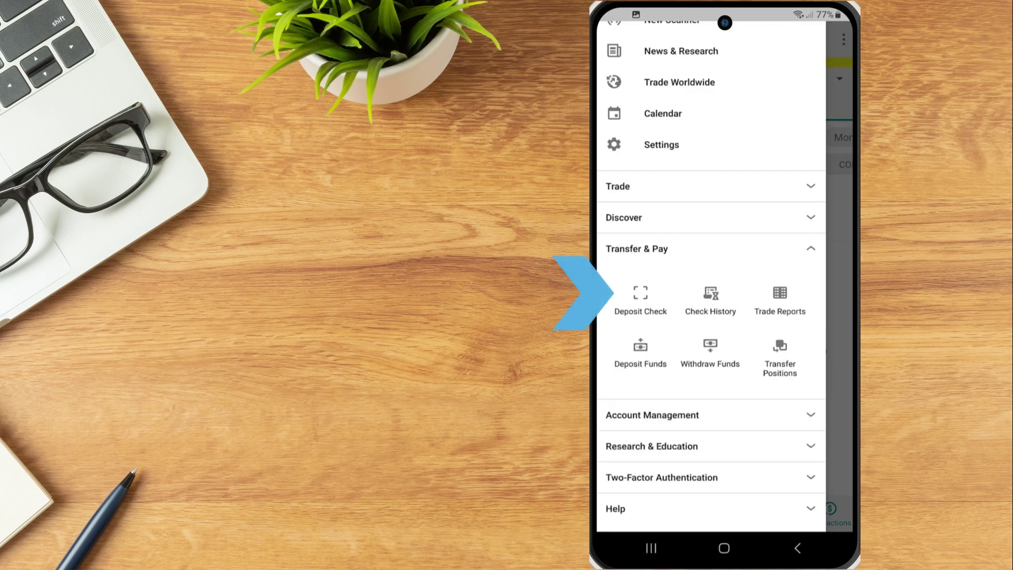
pyautogui.click(640, 299)
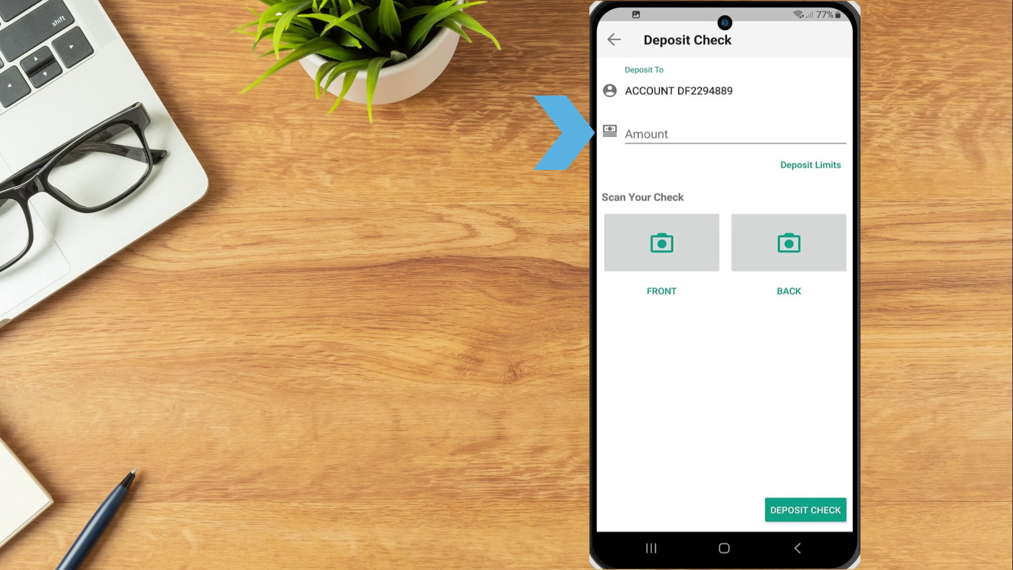
pyautogui.write('1000')
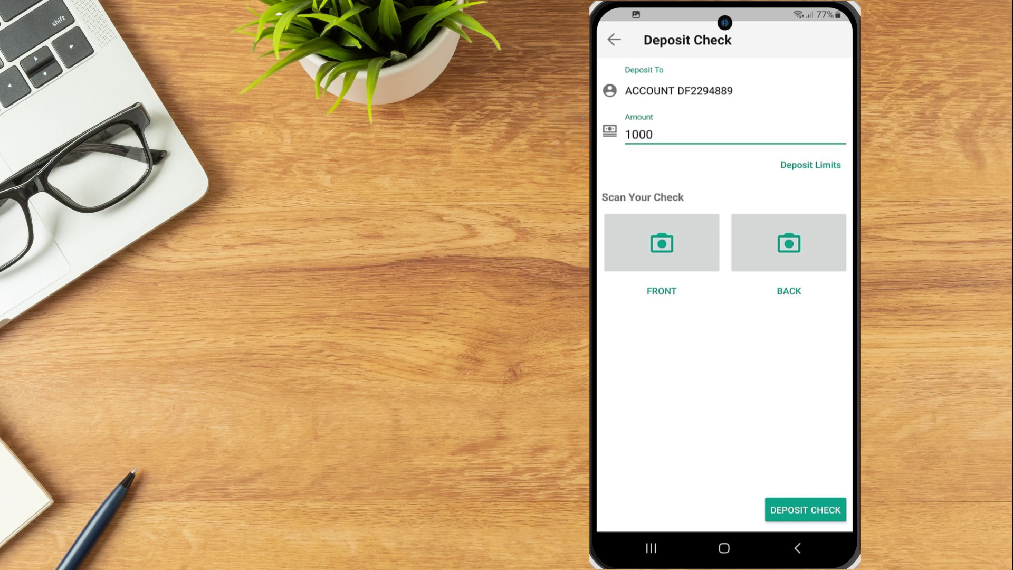